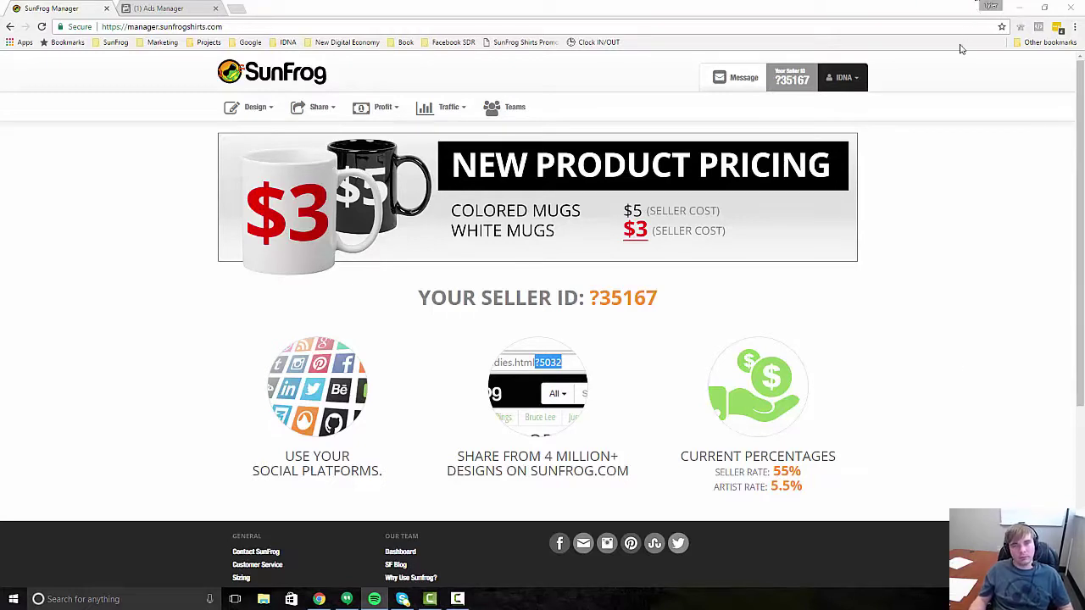
Step: Switch to Facebook Ads Manager, open Audience Insights from its full tool list, and dismiss the starting audience chooser
{"action": "left_click", "coordinate": [144, 9]}
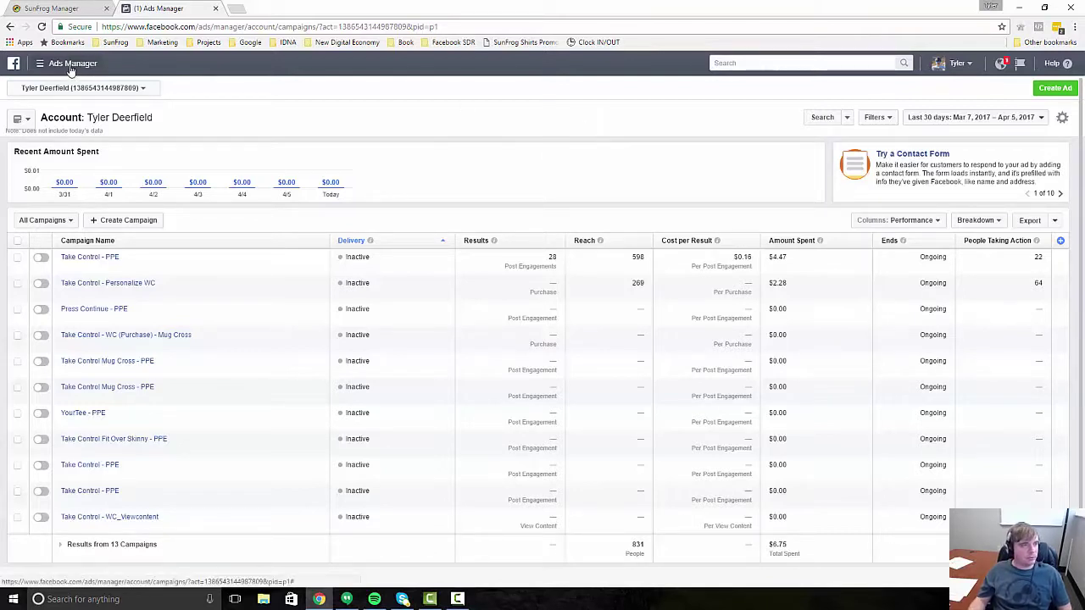
{"action": "mouse_move", "coordinate": [70, 70]}
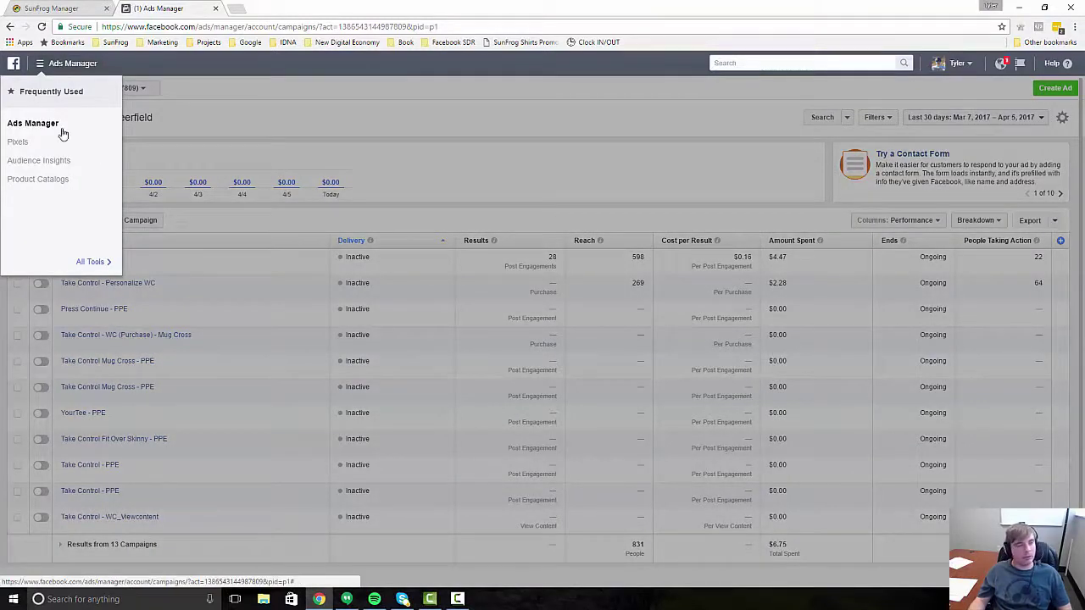
{"action": "mouse_move", "coordinate": [95, 262]}
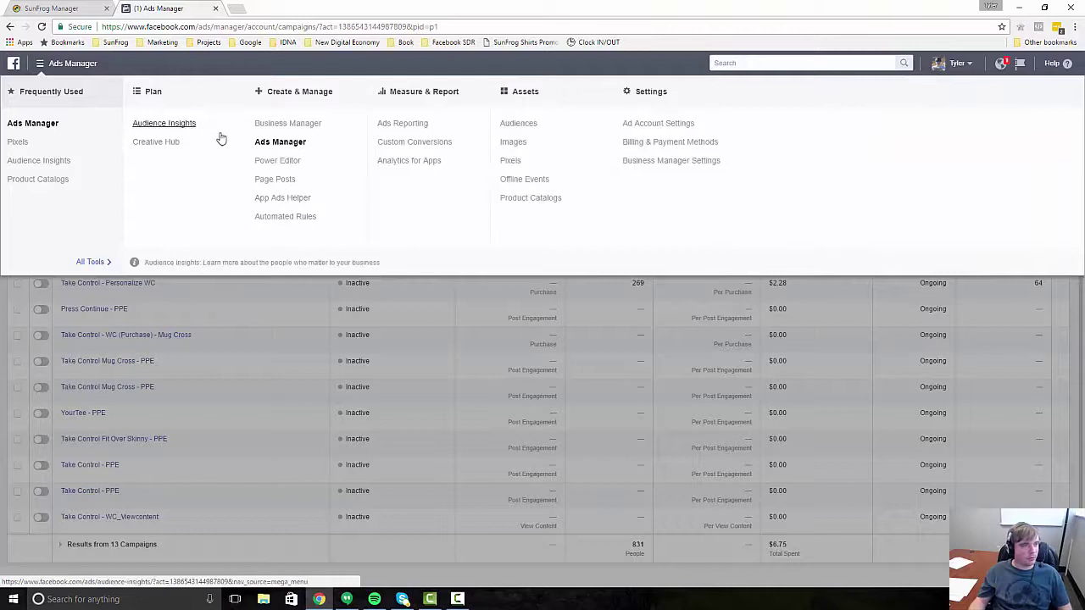
{"action": "left_click", "coordinate": [163, 124]}
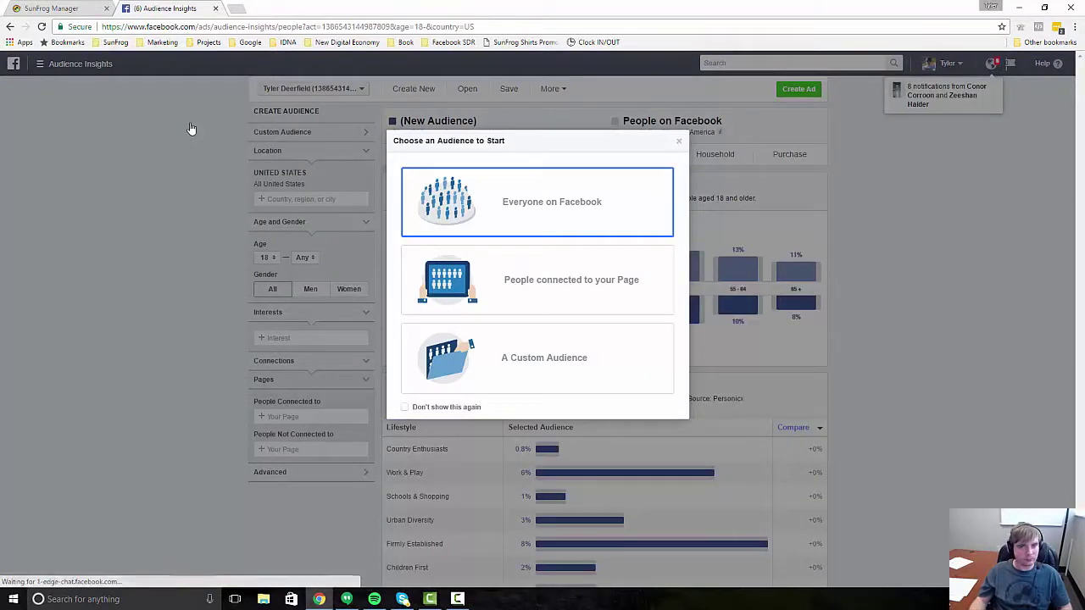
{"action": "left_click", "coordinate": [679, 141]}
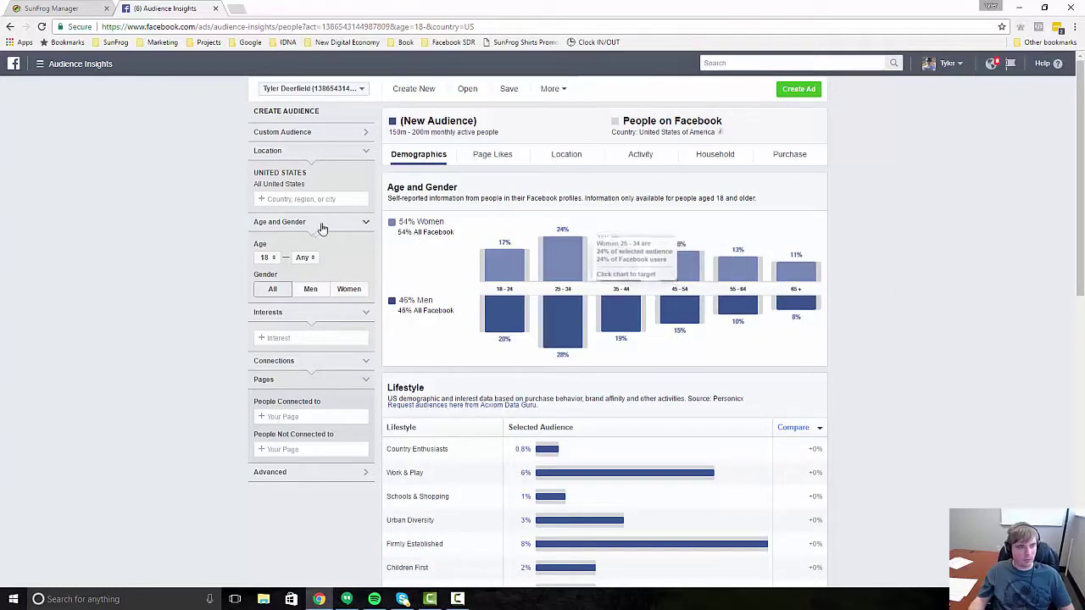
Step: Add Fitness and wellness as an interest for the new United States audience
{"action": "left_click", "coordinate": [349, 340]}
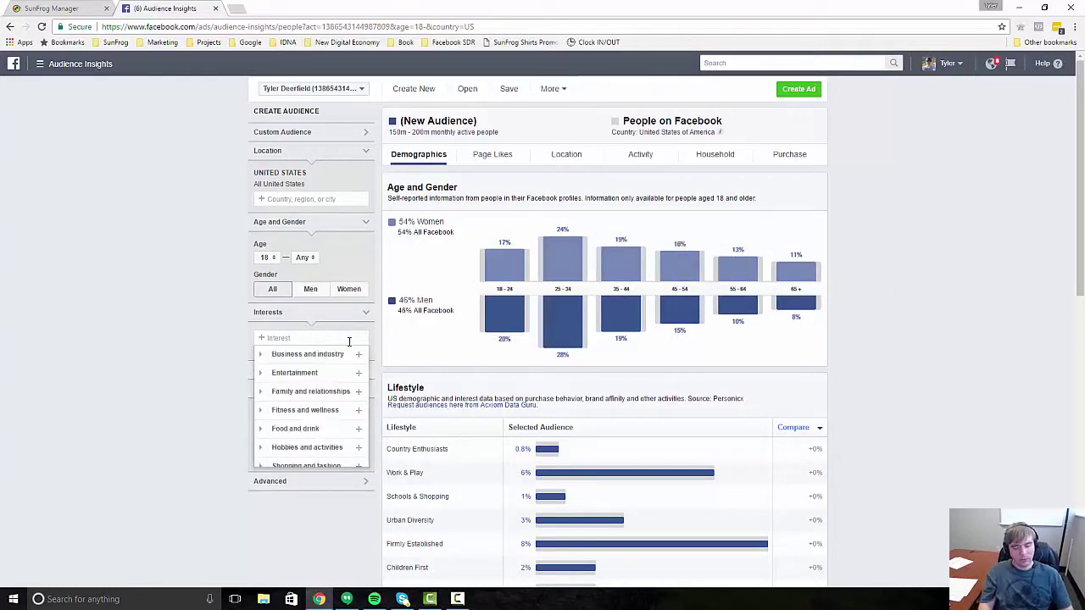
{"action": "type", "text": "fitn"}
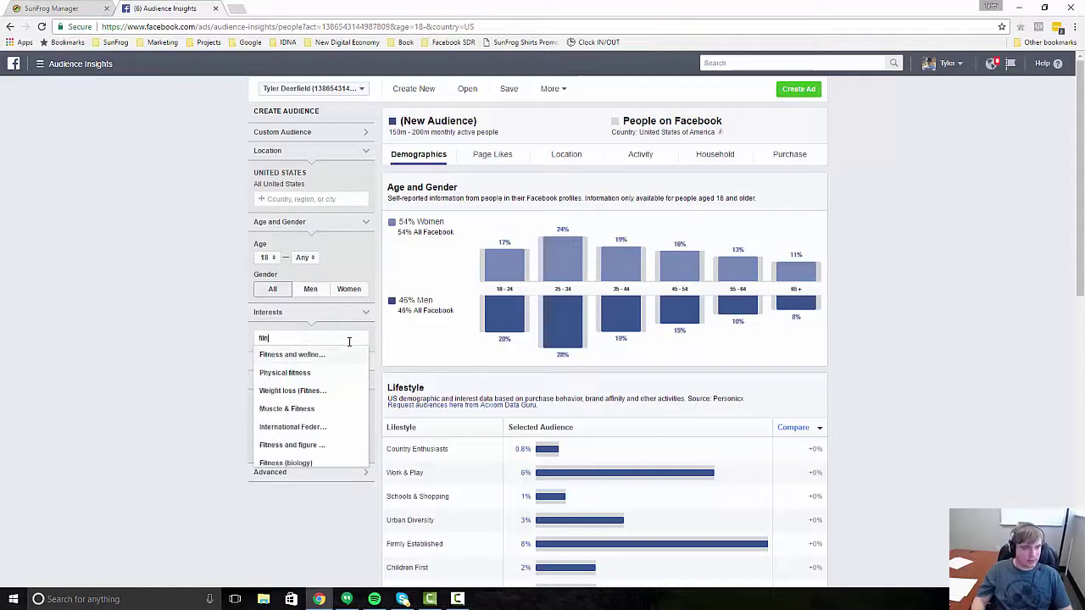
{"action": "left_click", "coordinate": [317, 358]}
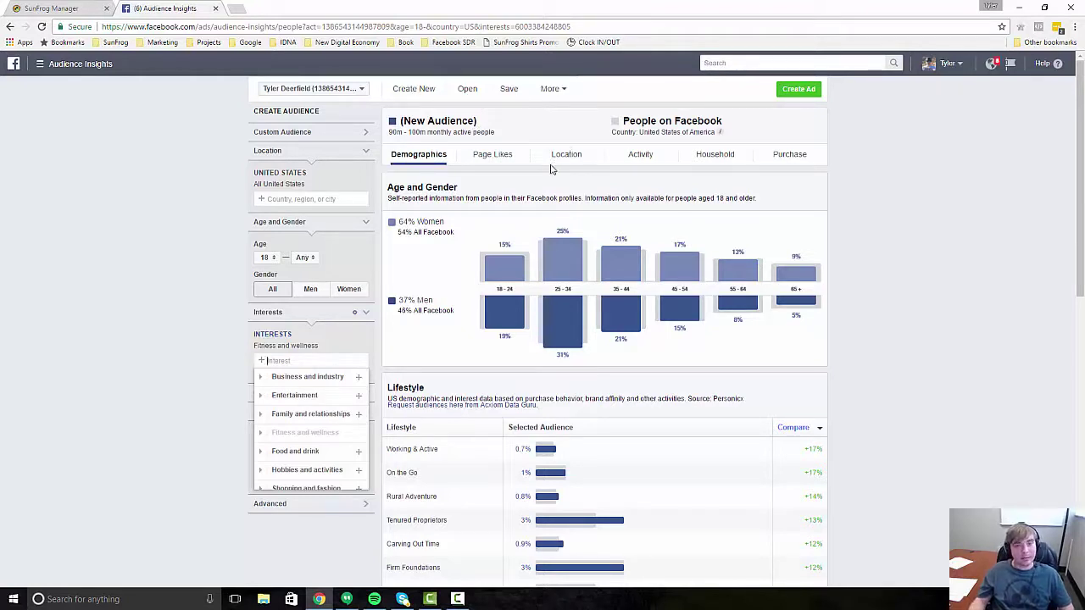
Step: Examine the Fitness and wellness audience's page likes, comparing the top categories and the affinity of the listed pages
{"action": "left_click", "coordinate": [514, 163]}
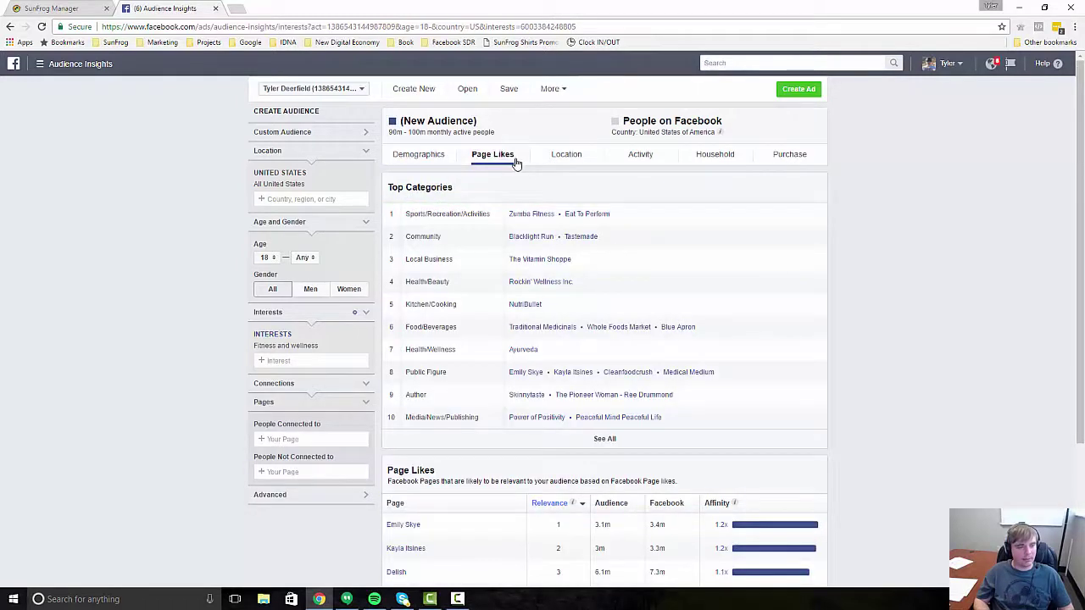
{"action": "scroll", "coordinate": [526, 204], "scroll_direction": "down", "scroll_amount": 2}
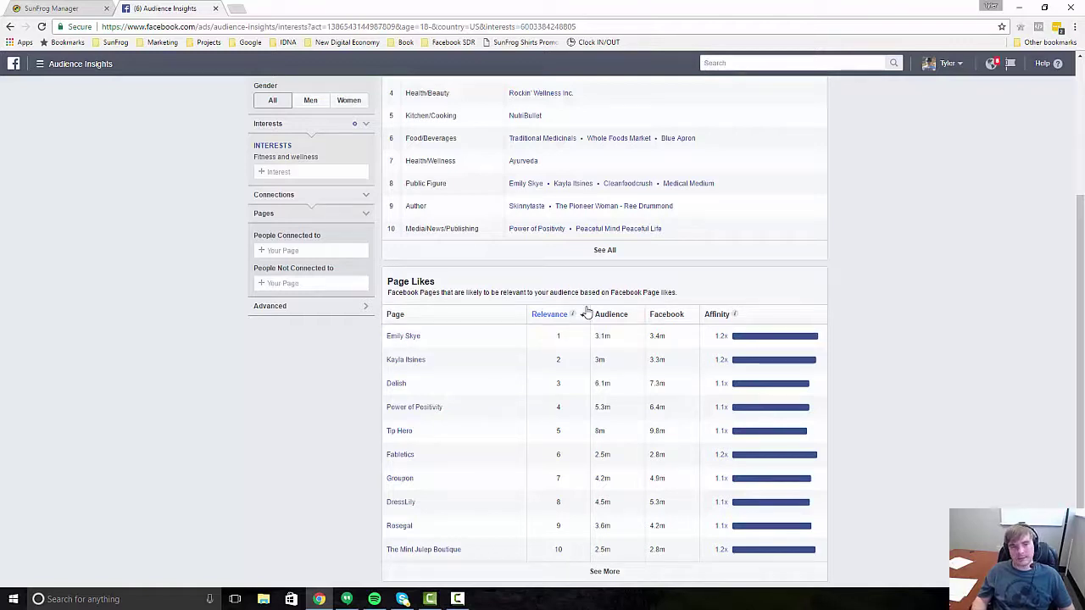
{"action": "scroll", "coordinate": [587, 312], "scroll_direction": "up", "scroll_amount": 3}
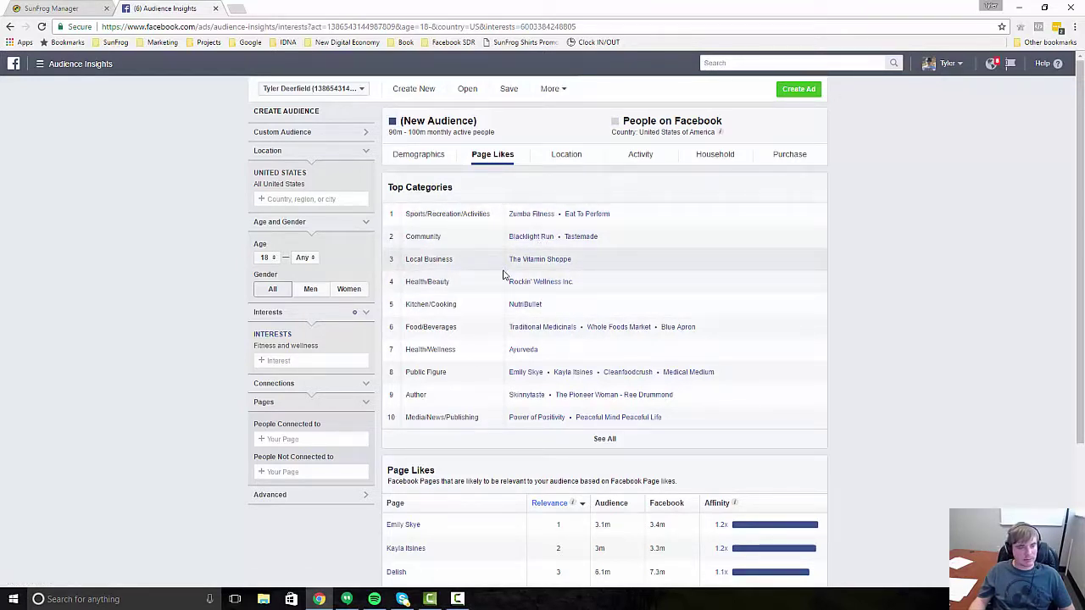
{"action": "scroll", "coordinate": [503, 275], "scroll_direction": "down", "scroll_amount": 2}
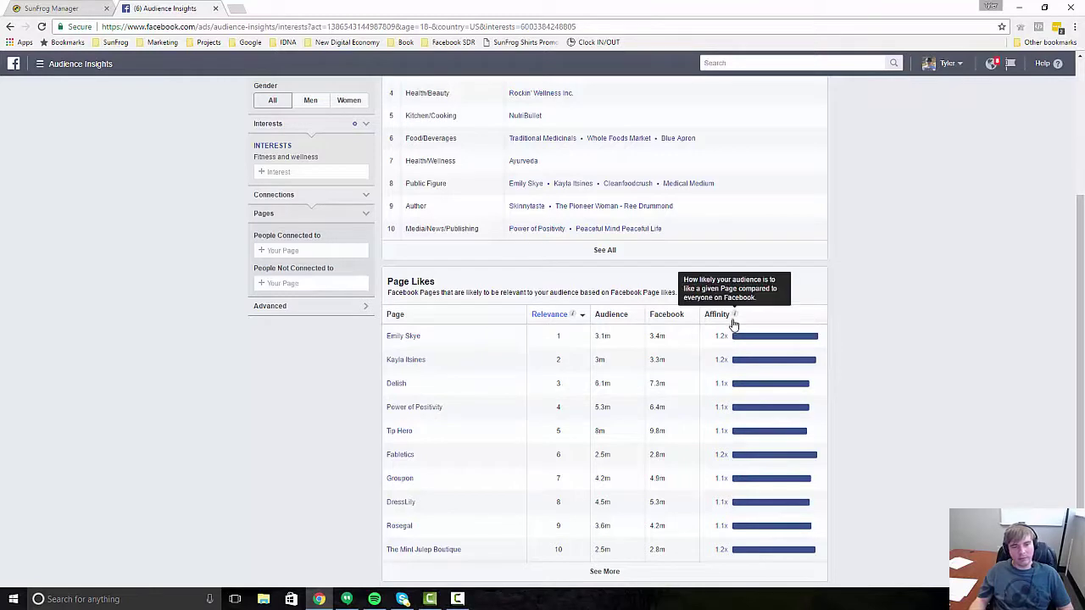
{"action": "mouse_move", "coordinate": [735, 335]}
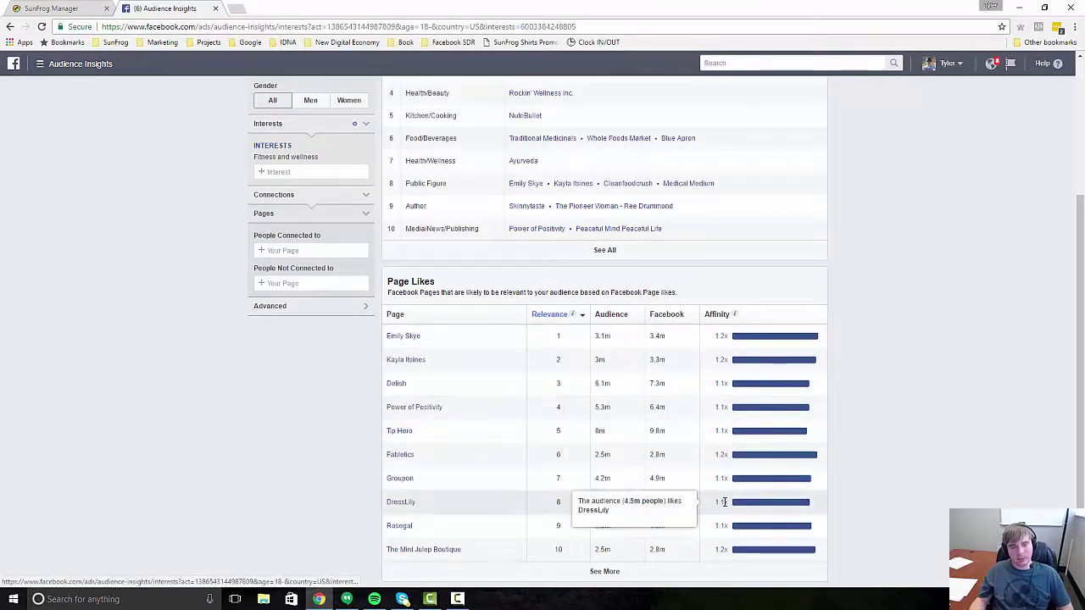
{"action": "mouse_move", "coordinate": [726, 549]}
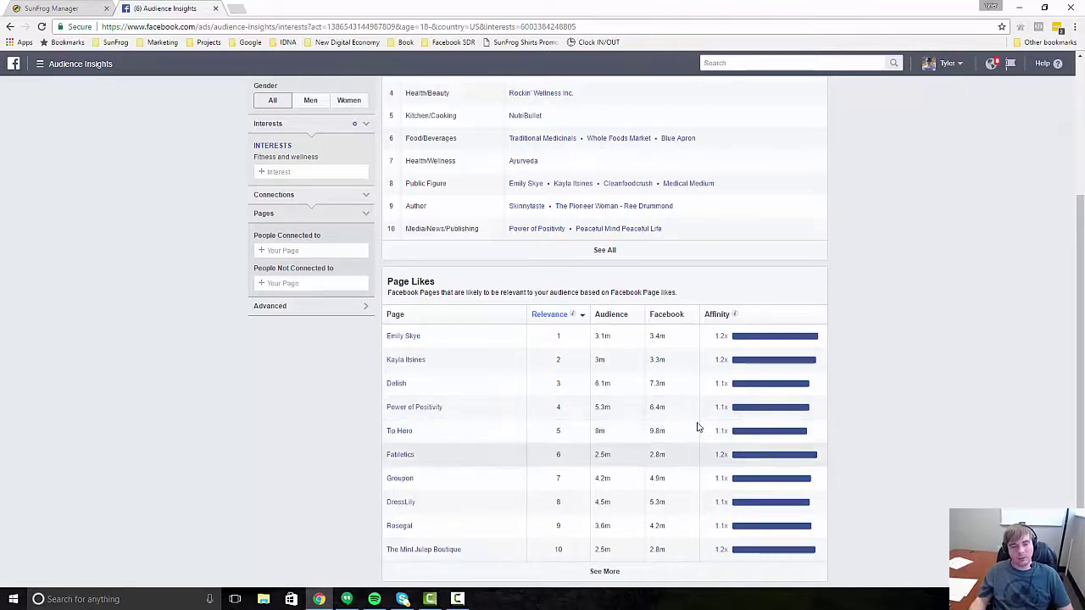
{"action": "mouse_move", "coordinate": [792, 552]}
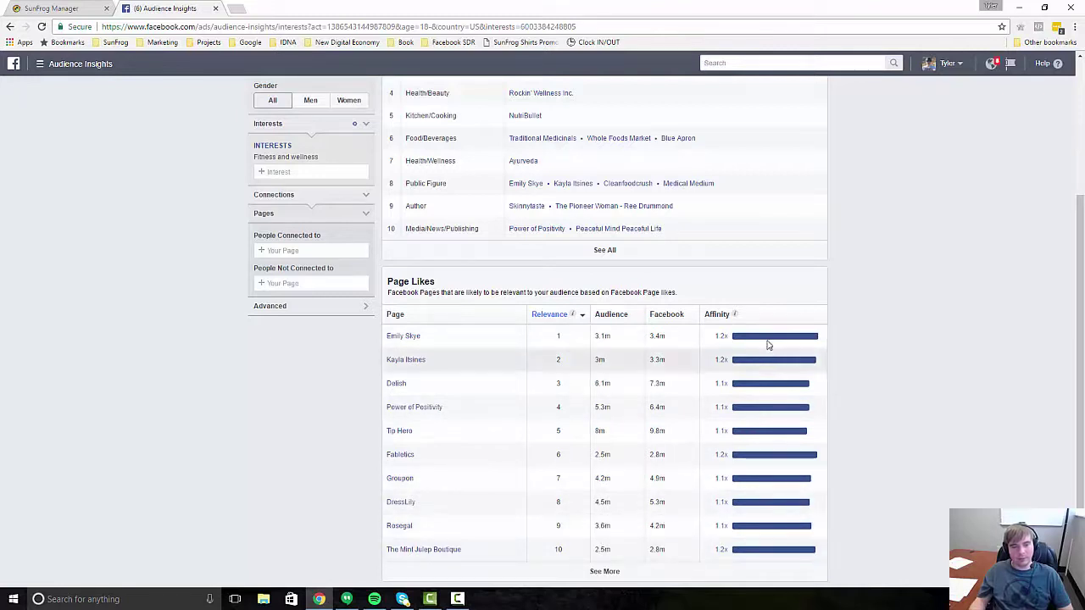
{"action": "mouse_move", "coordinate": [780, 432]}
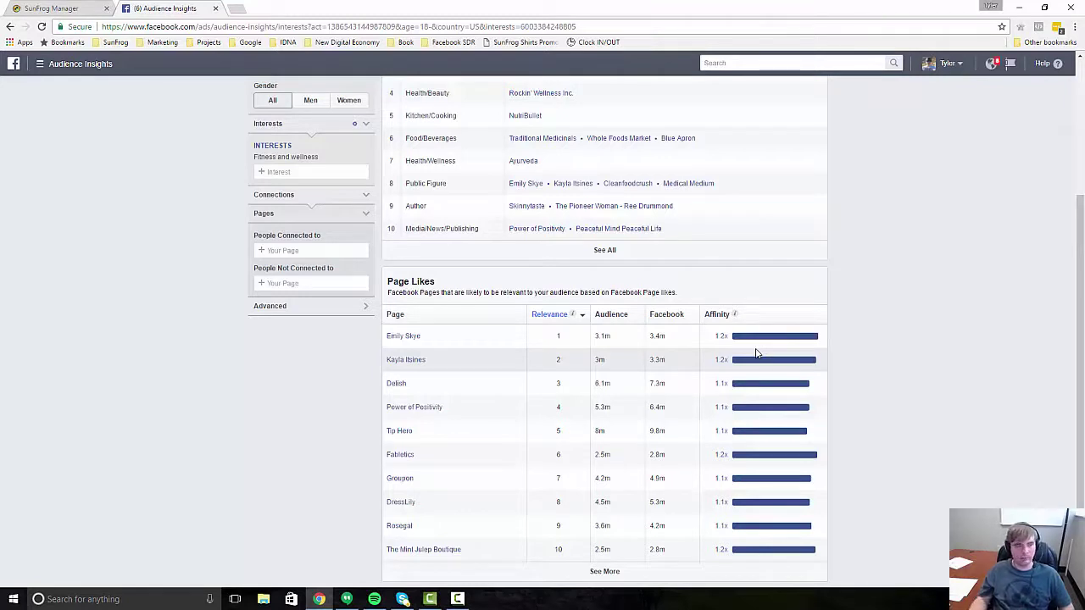
{"action": "scroll", "coordinate": [583, 433], "scroll_direction": "up", "scroll_amount": 3}
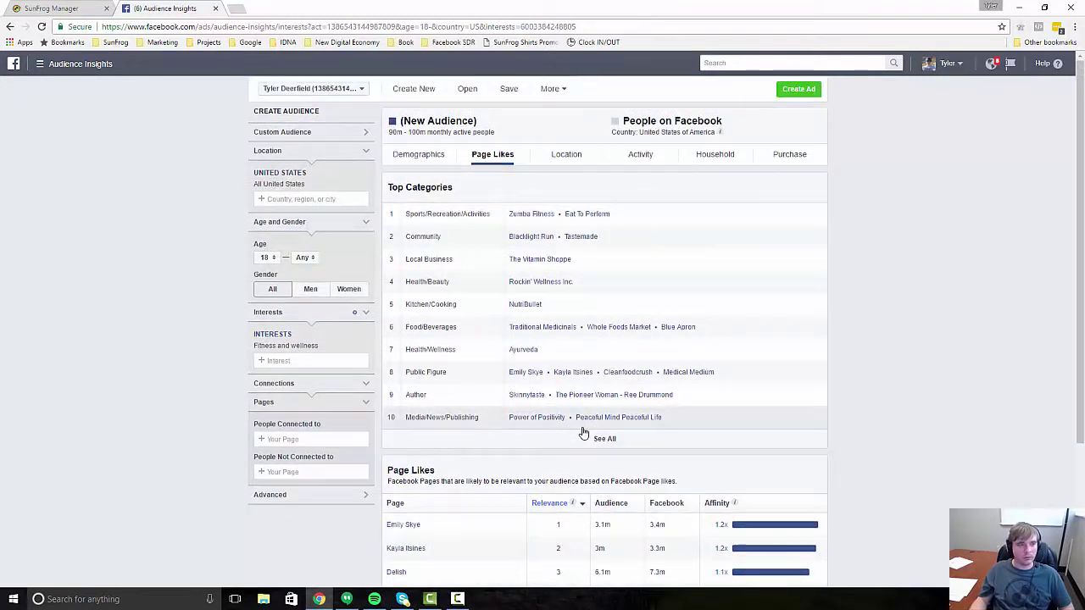
{"action": "scroll", "coordinate": [574, 463], "scroll_direction": "down", "scroll_amount": 3}
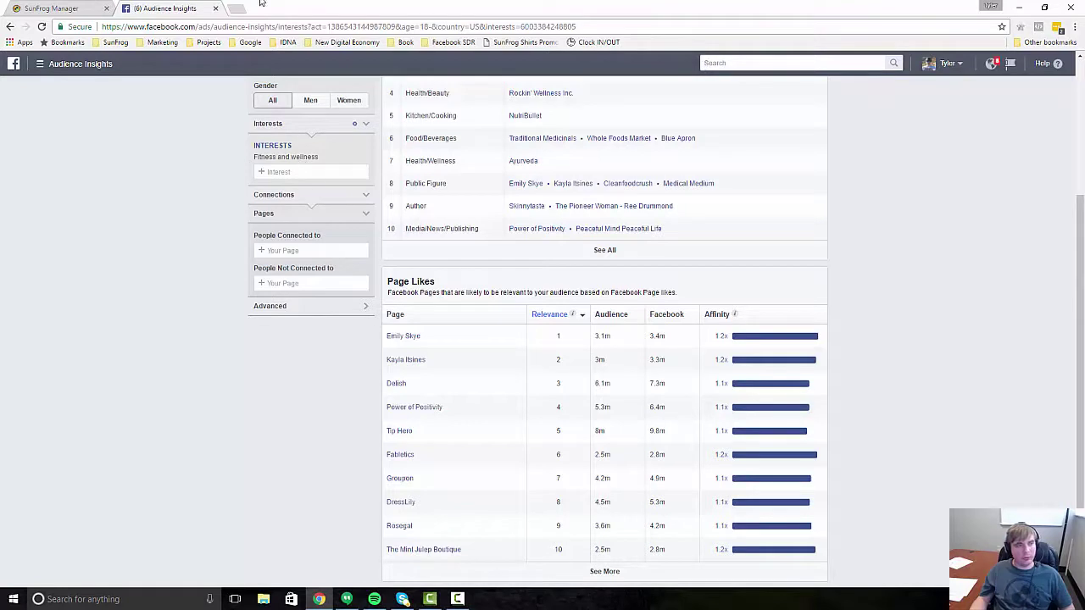
Step: Replace the Fitness and wellness interest with Beachbody
{"action": "mouse_move", "coordinate": [293, 163]}
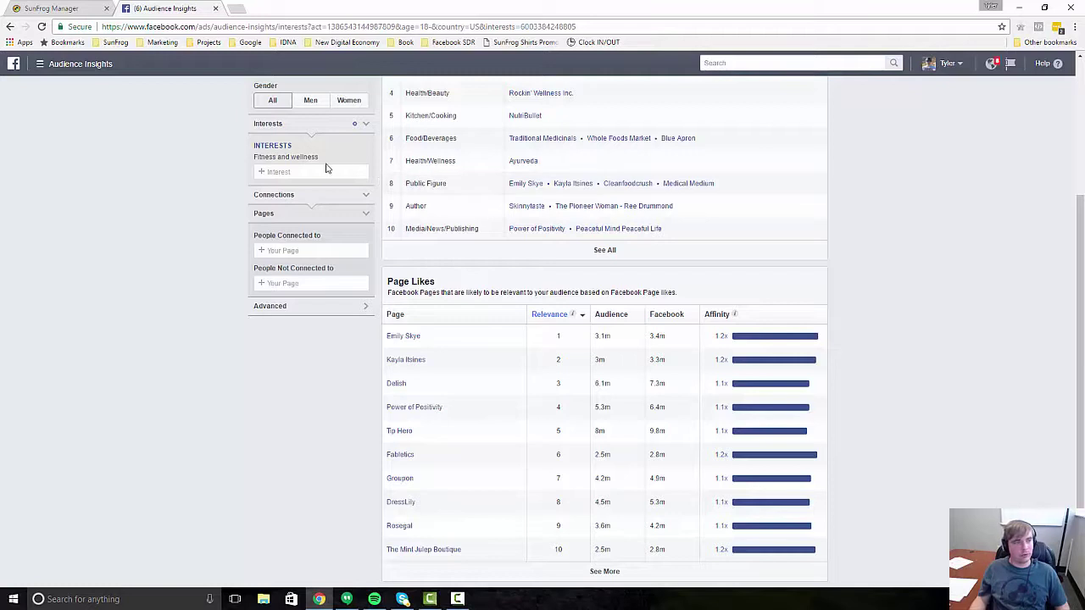
{"action": "mouse_move", "coordinate": [359, 157]}
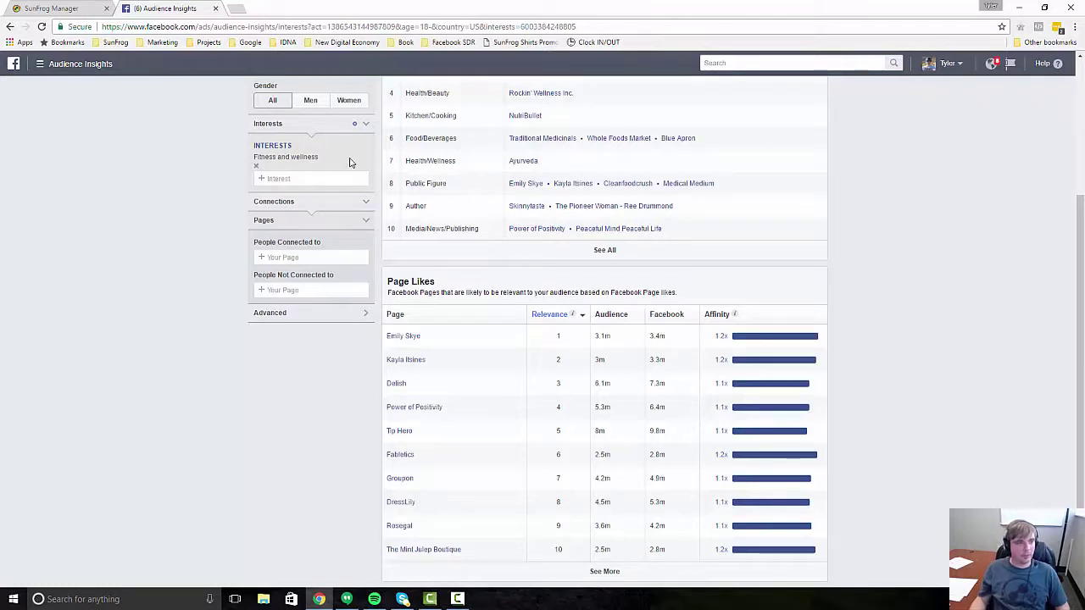
{"action": "left_click", "coordinate": [258, 167]}
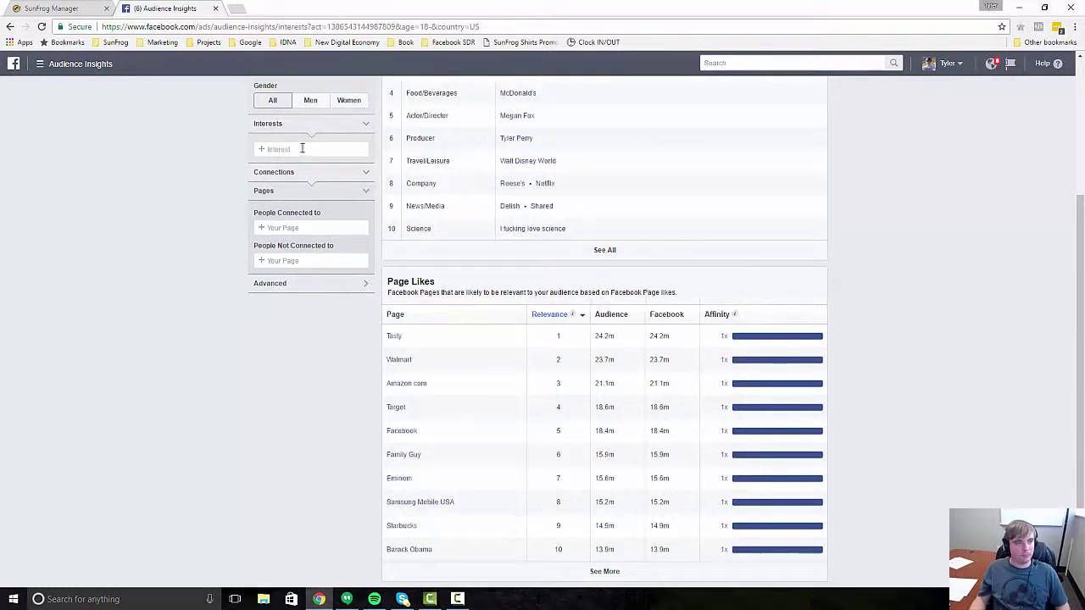
{"action": "left_click", "coordinate": [280, 149]}
{"action": "type", "text": "beach"}
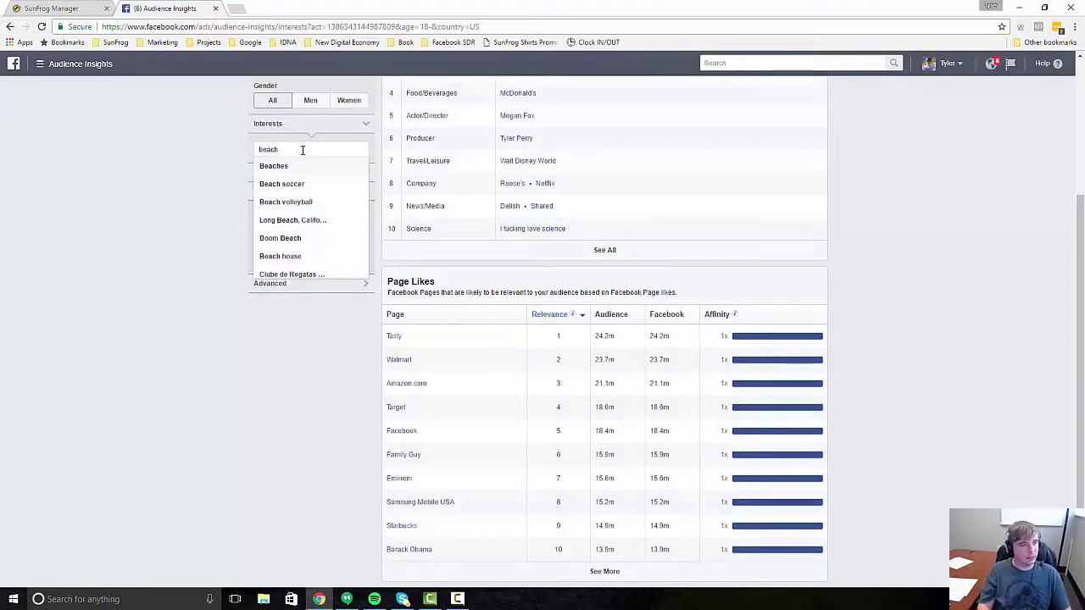
{"action": "type", "text": "body"}
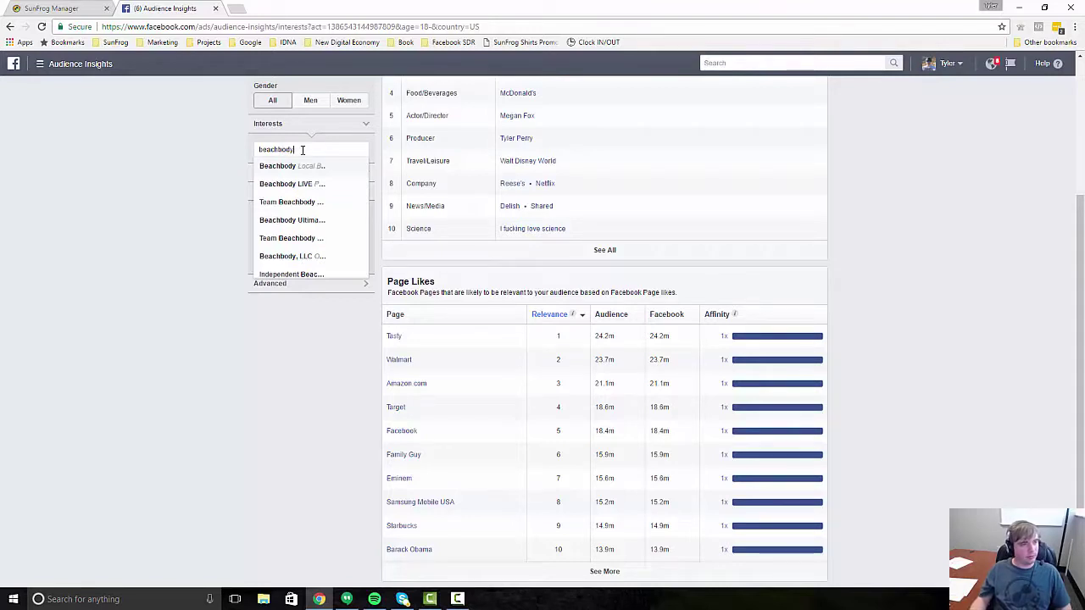
{"action": "left_click", "coordinate": [309, 167]}
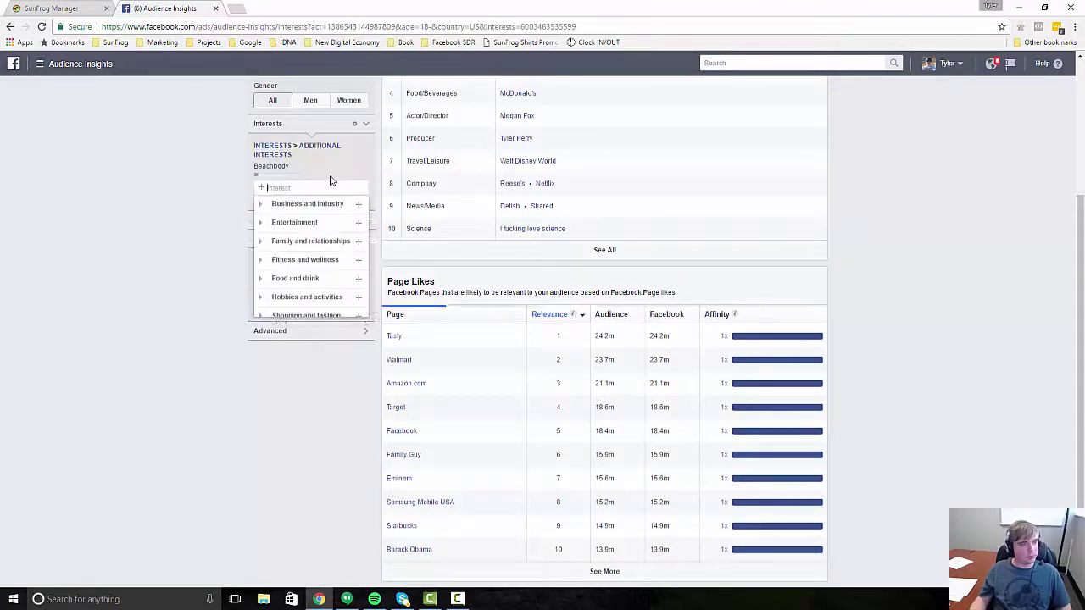
Step: Examine the Beachbody audience's size, top categories, and the relevance and affinity of its liked pages
{"action": "scroll", "coordinate": [640, 318], "scroll_direction": "up", "scroll_amount": 3}
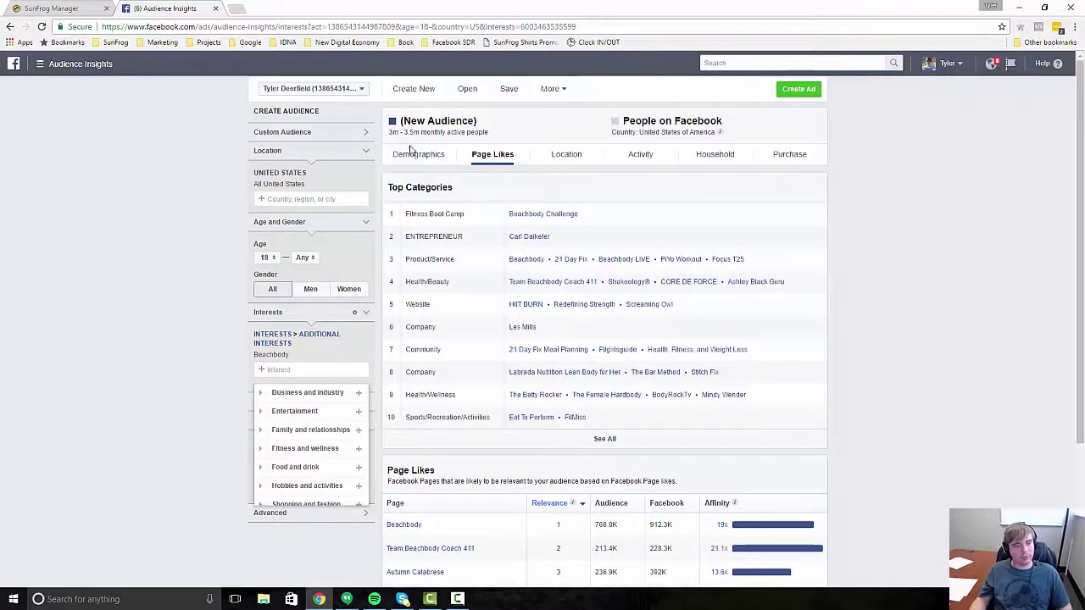
{"action": "scroll", "coordinate": [452, 247], "scroll_direction": "down", "scroll_amount": 1}
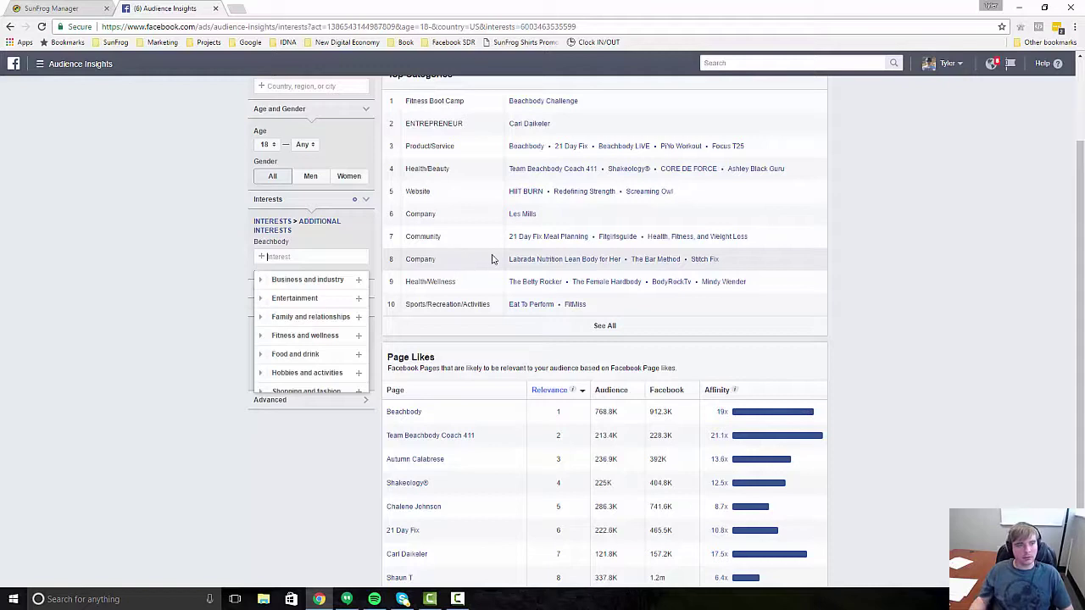
{"action": "scroll", "coordinate": [564, 237], "scroll_direction": "down", "scroll_amount": 1}
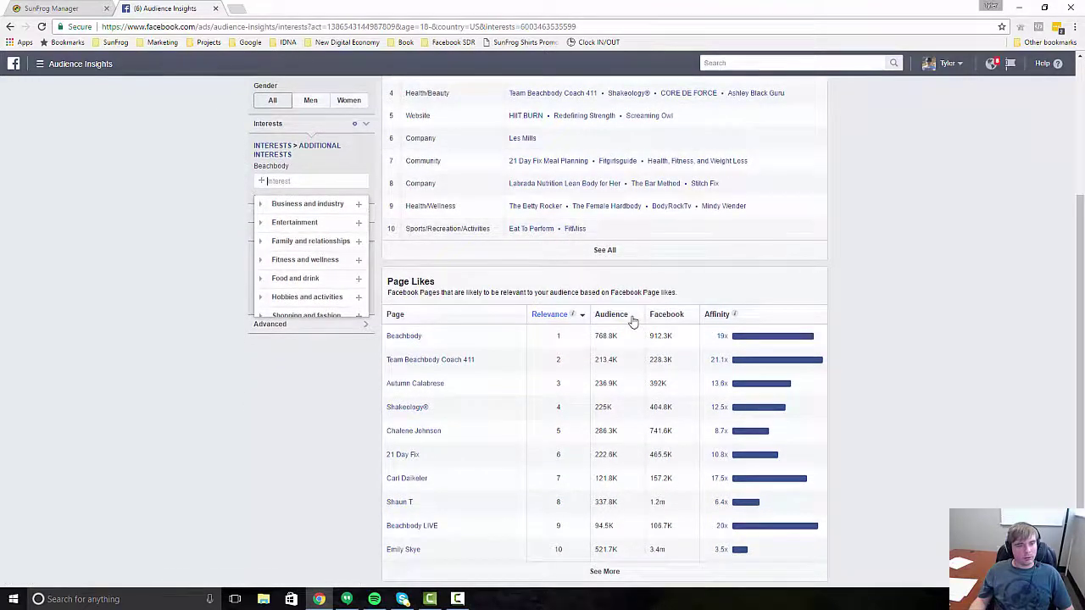
{"action": "scroll", "coordinate": [635, 320], "scroll_direction": "up", "scroll_amount": 2}
{"action": "scroll", "coordinate": [748, 356], "scroll_direction": "down", "scroll_amount": 2}
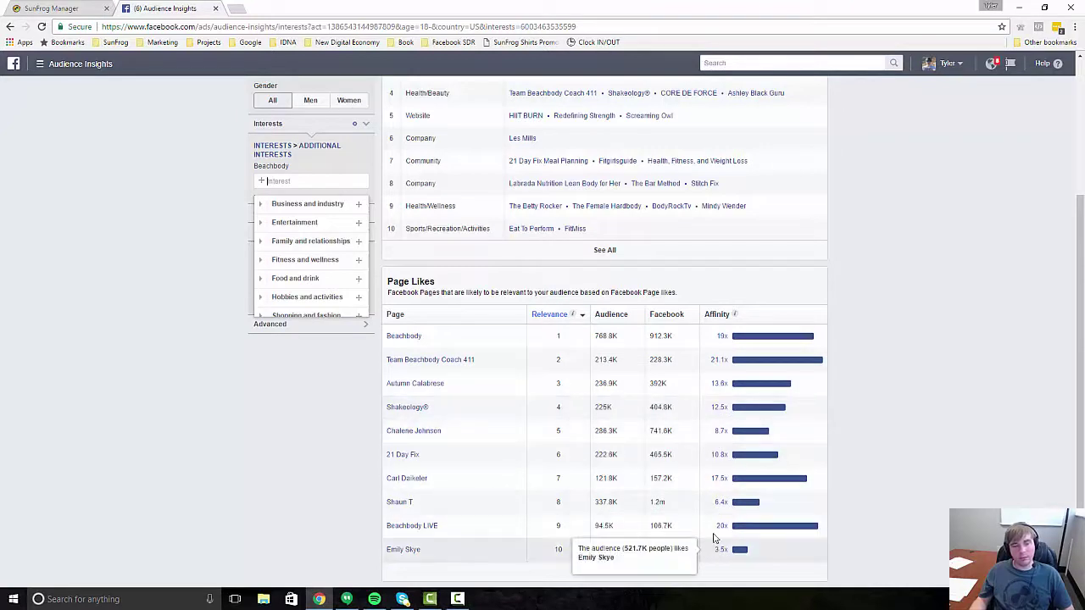
{"action": "scroll", "coordinate": [721, 451], "scroll_direction": "up", "scroll_amount": 3}
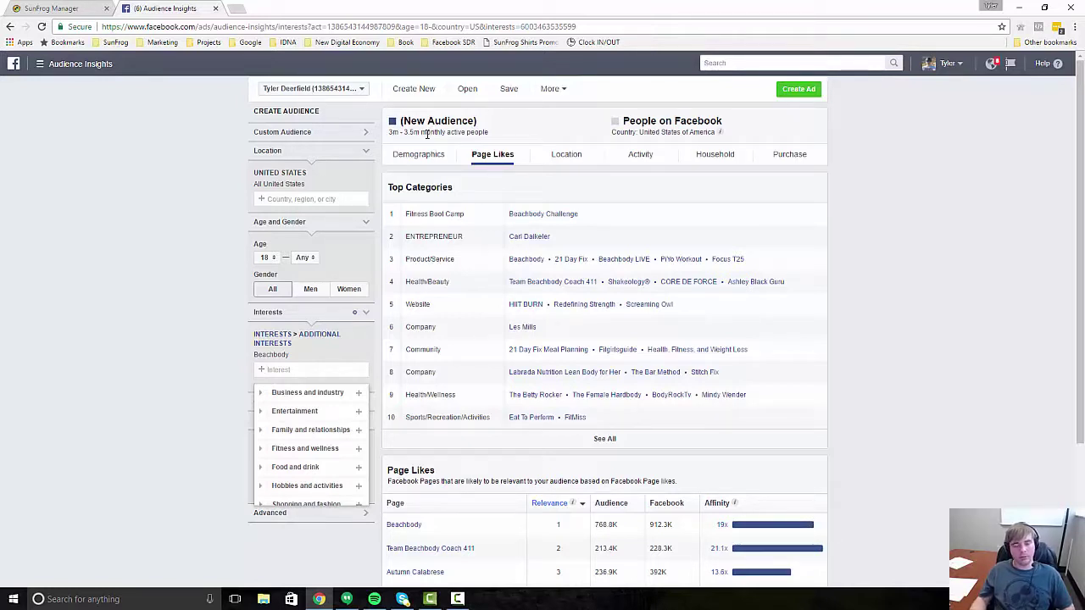
{"action": "scroll", "coordinate": [668, 300], "scroll_direction": "down", "scroll_amount": 2}
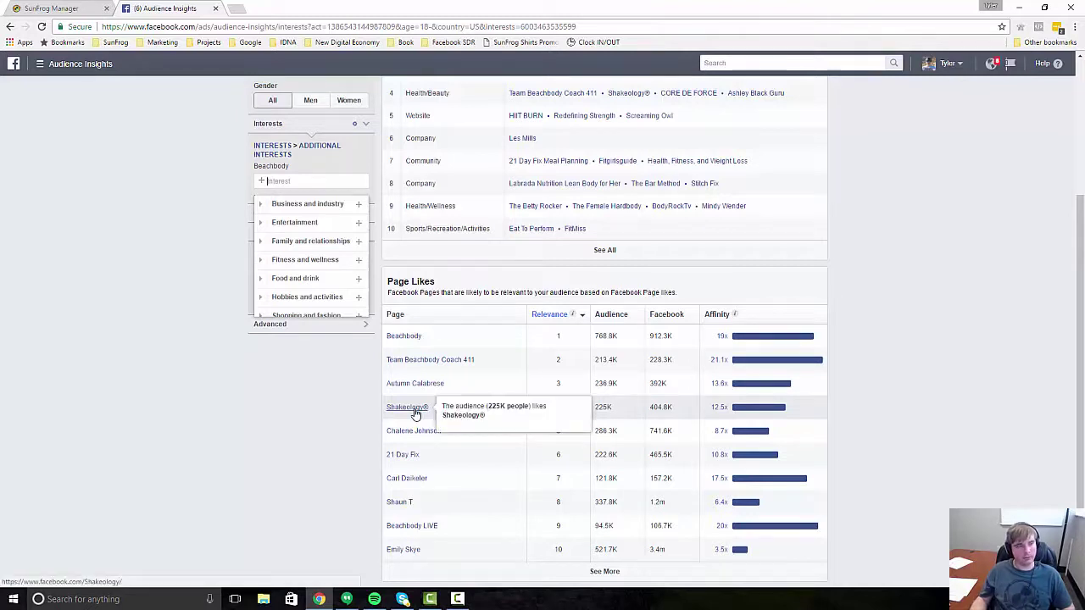
Step: Replace the Beachbody interest with Shakeology® and review the affinity of the audience's liked pages
{"action": "scroll", "coordinate": [416, 414], "scroll_direction": "up", "scroll_amount": 3}
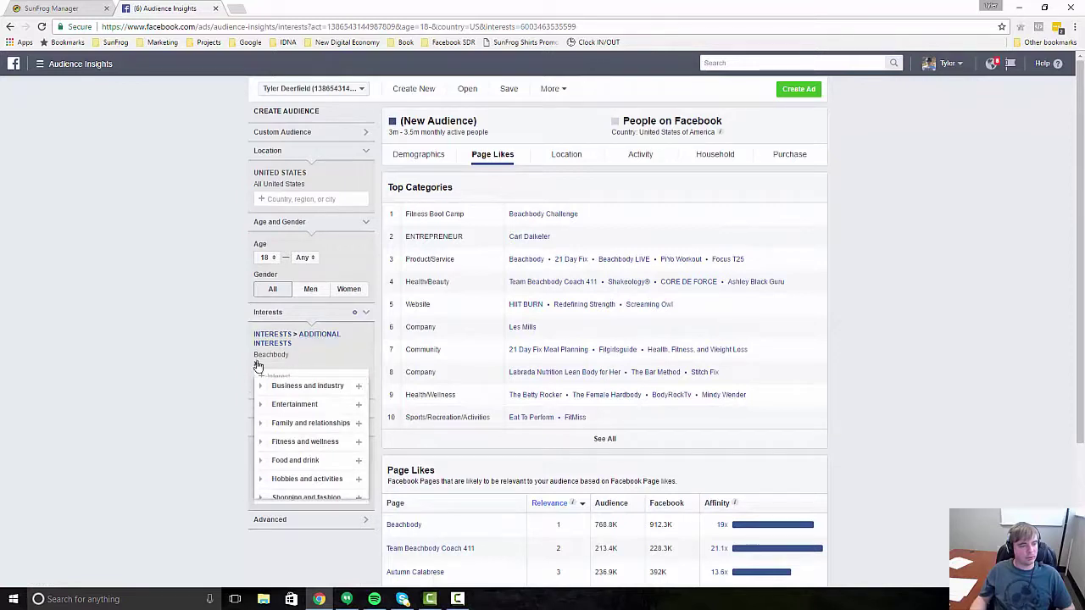
{"action": "key", "text": "BackSpace"}
{"action": "type", "text": "shak"}
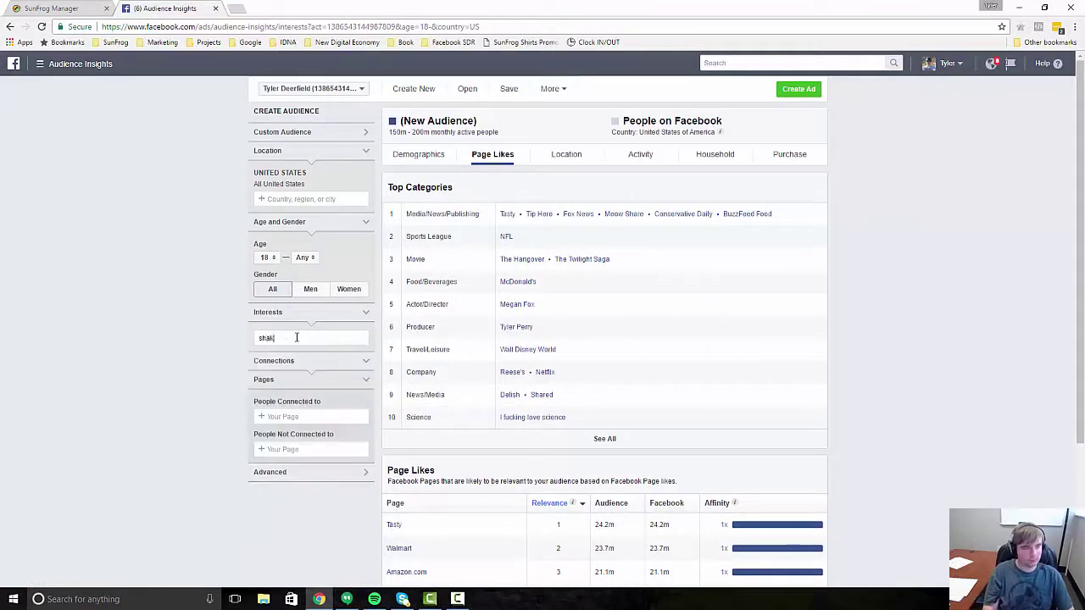
{"action": "type", "text": "eology"}
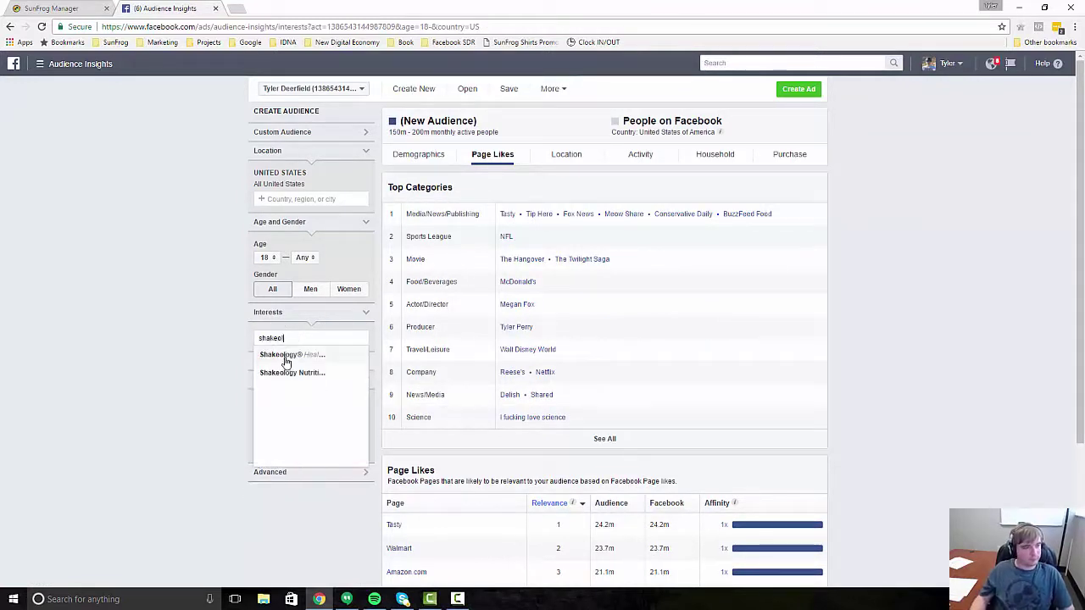
{"action": "left_click", "coordinate": [284, 356]}
{"action": "left_click", "coordinate": [194, 351]}
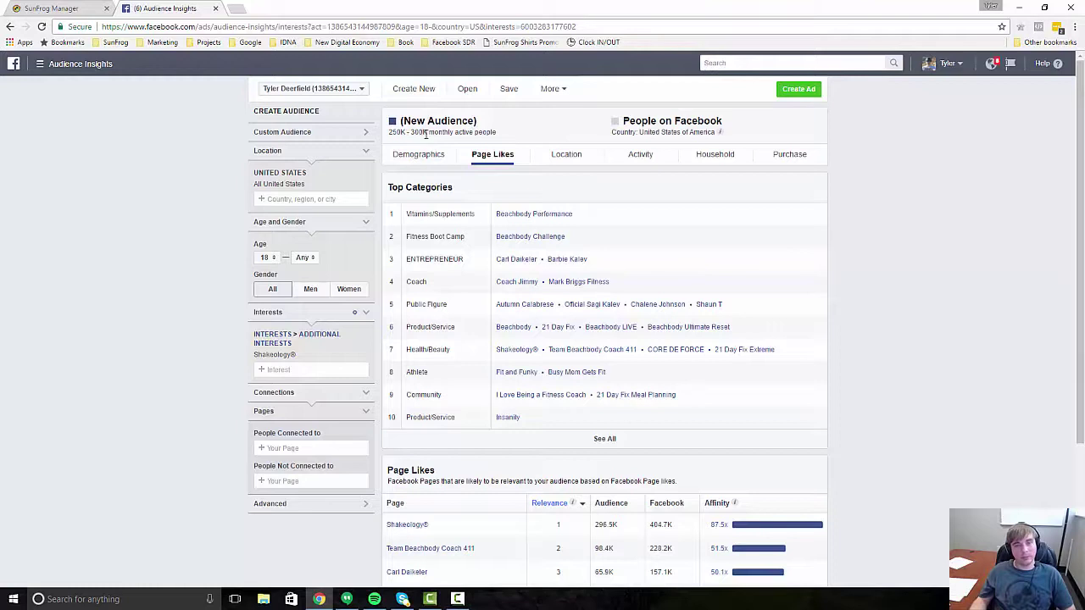
{"action": "scroll", "coordinate": [426, 133], "scroll_direction": "down", "scroll_amount": 3}
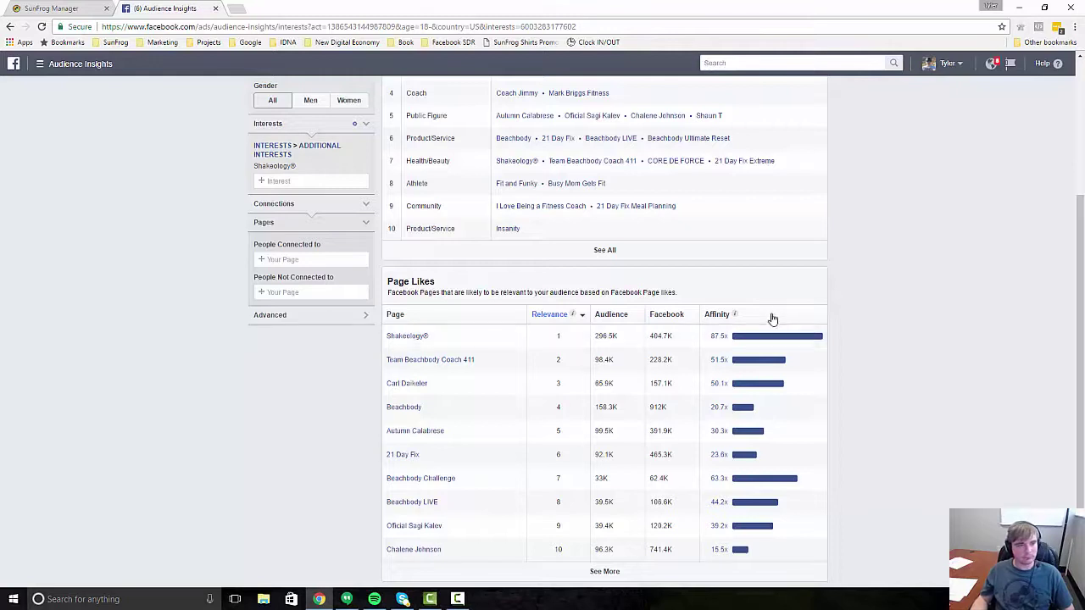
Step: Review the Shakeology® audience's page likes once more and open its demographics to examine the age and gender breakdown
{"action": "scroll", "coordinate": [769, 315], "scroll_direction": "up", "scroll_amount": 2}
{"action": "scroll", "coordinate": [766, 334], "scroll_direction": "down", "scroll_amount": 1}
{"action": "scroll", "coordinate": [775, 356], "scroll_direction": "down", "scroll_amount": 1}
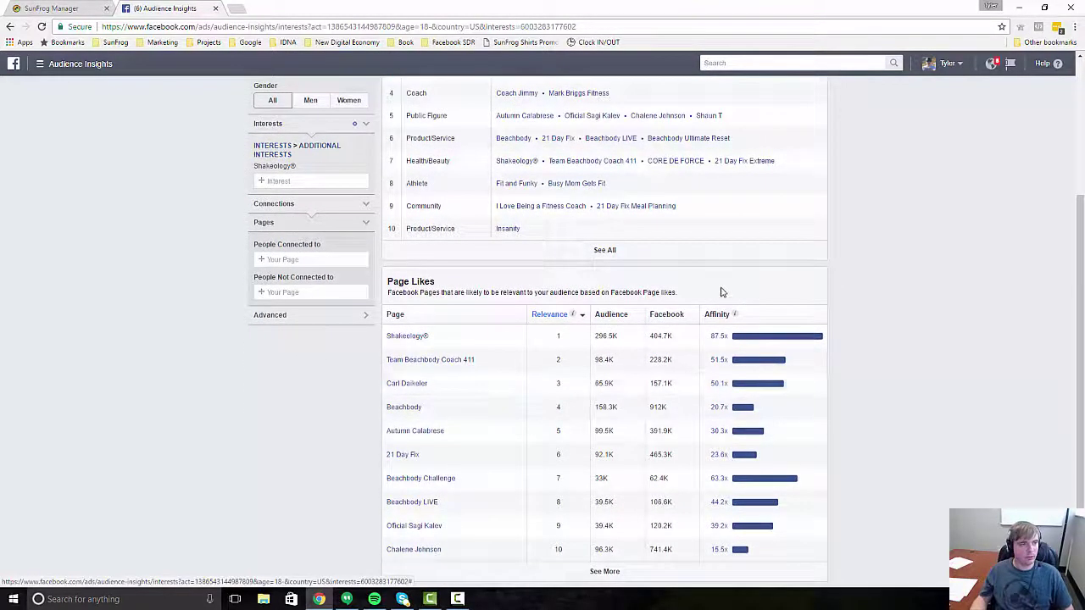
{"action": "scroll", "coordinate": [720, 291], "scroll_direction": "up", "scroll_amount": 3}
{"action": "left_click", "coordinate": [421, 158]}
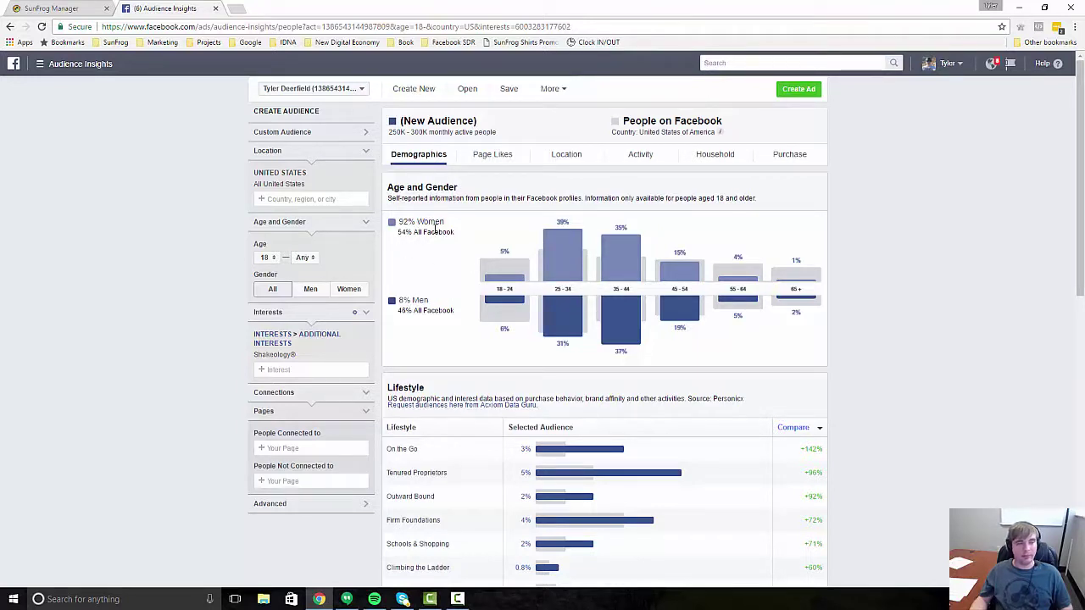
Step: Restrict the Shakeology® audience to women aged 25 to 54
{"action": "left_click", "coordinate": [343, 289]}
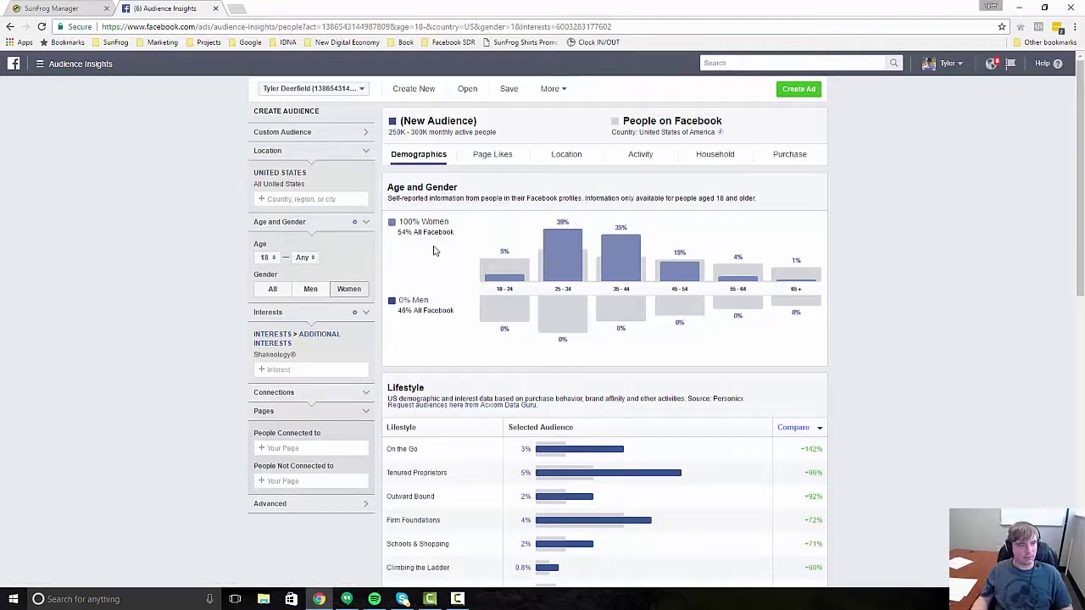
{"action": "left_click", "coordinate": [269, 262]}
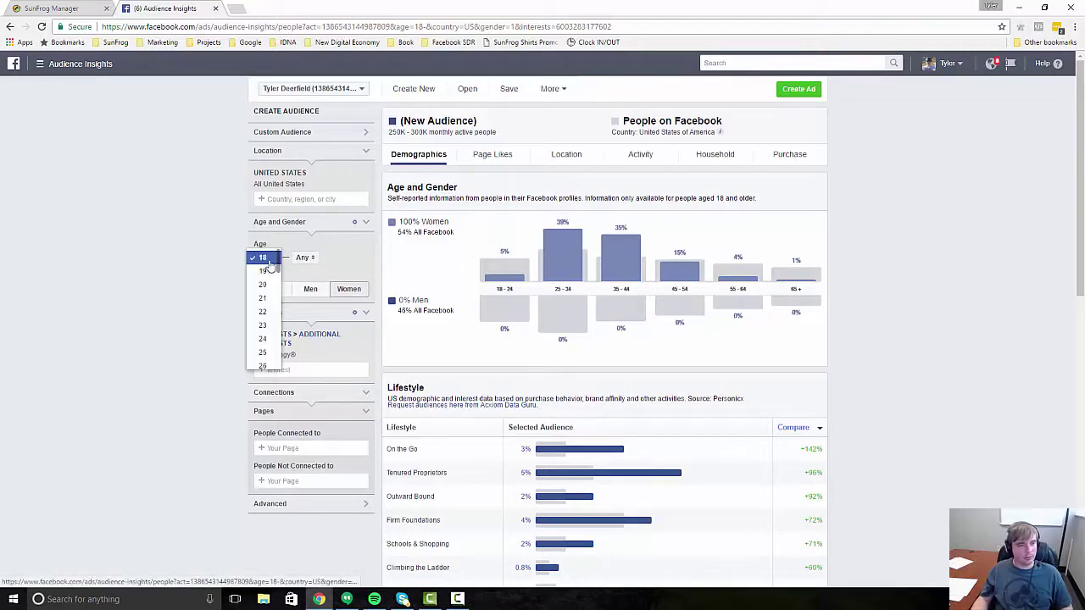
{"action": "scroll", "coordinate": [267, 280], "scroll_direction": "down", "scroll_amount": 2}
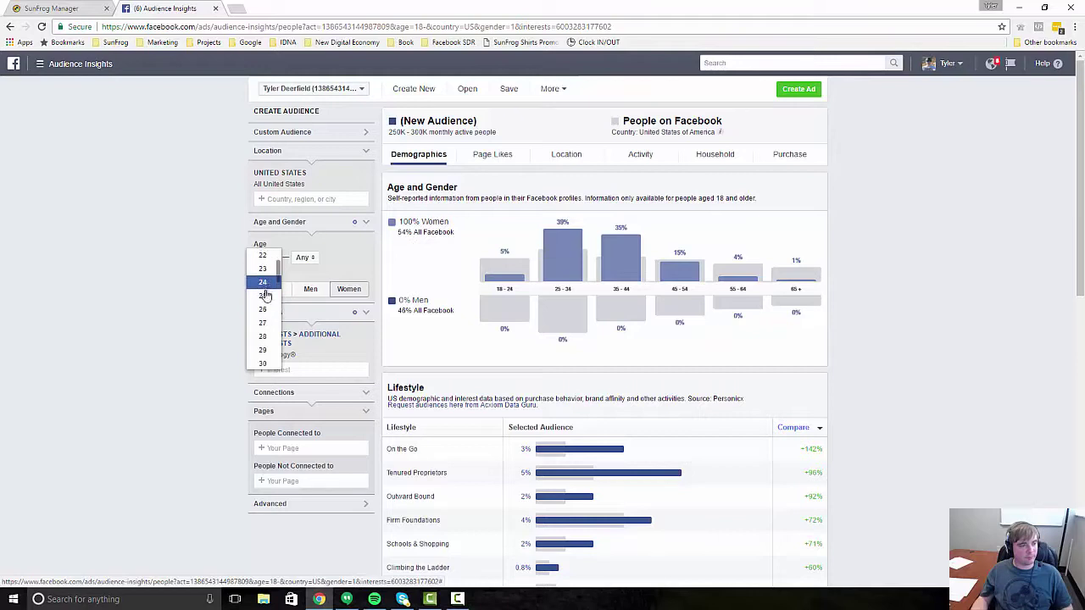
{"action": "left_click", "coordinate": [263, 295]}
{"action": "left_click", "coordinate": [305, 258]}
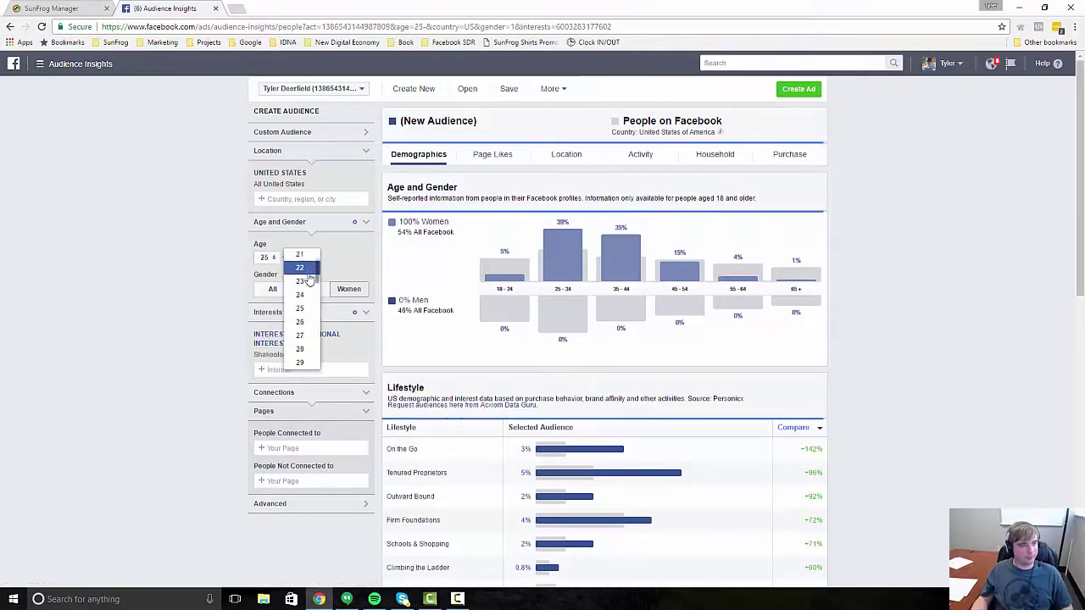
{"action": "scroll", "coordinate": [304, 306], "scroll_direction": "down", "scroll_amount": 7}
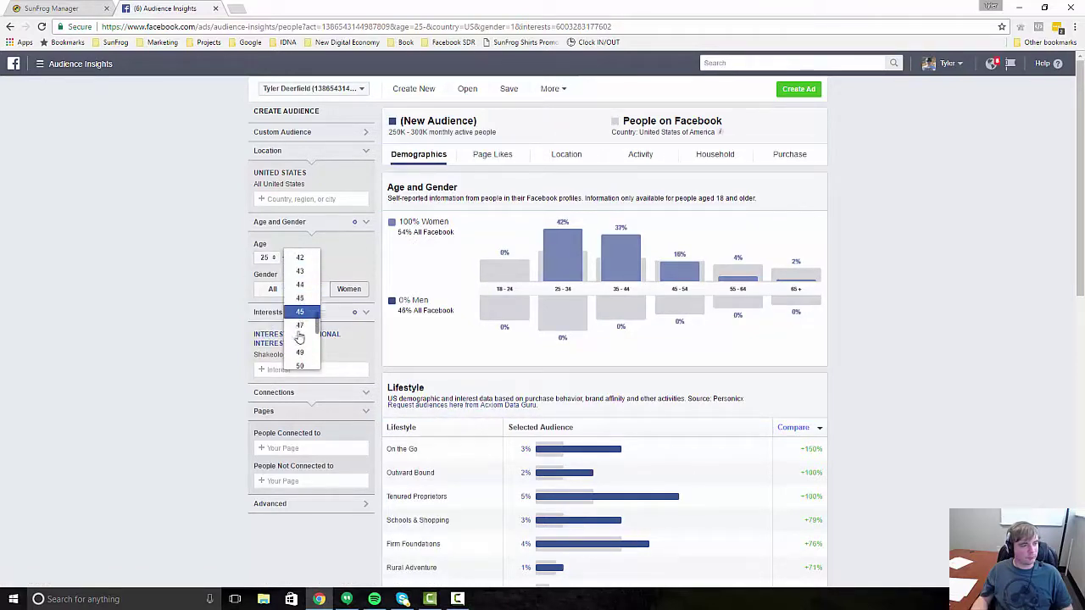
{"action": "scroll", "coordinate": [299, 342], "scroll_direction": "down", "scroll_amount": 2}
{"action": "left_click", "coordinate": [305, 361]}
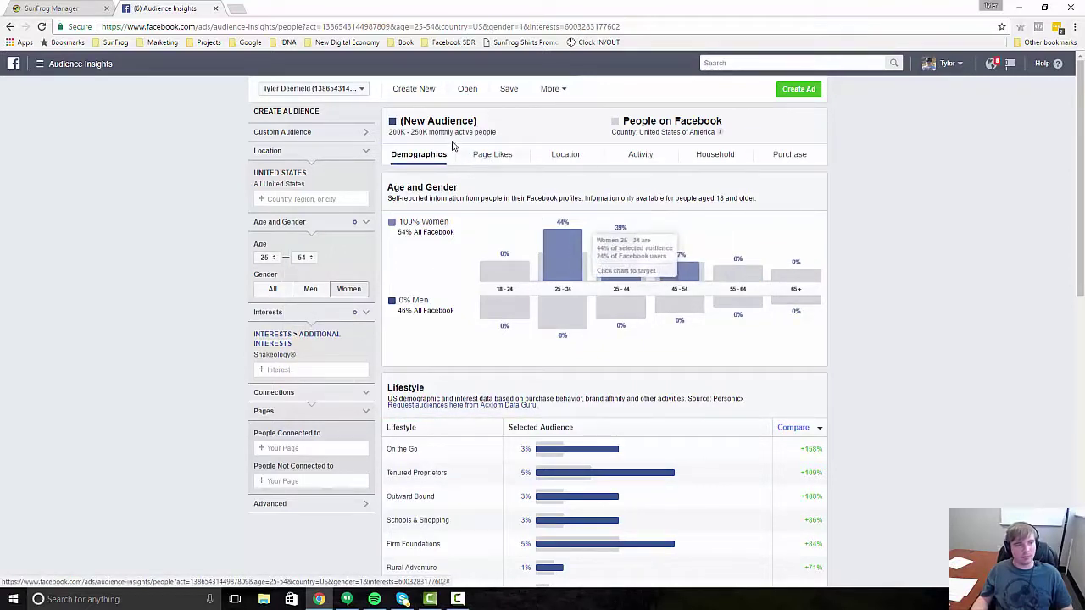
Step: Examine the page likes of the narrowed Shakeology® audience, comparing its top categories and the affinity of the listed pages
{"action": "left_click", "coordinate": [495, 154]}
{"action": "scroll", "coordinate": [596, 225], "scroll_direction": "down", "scroll_amount": 1}
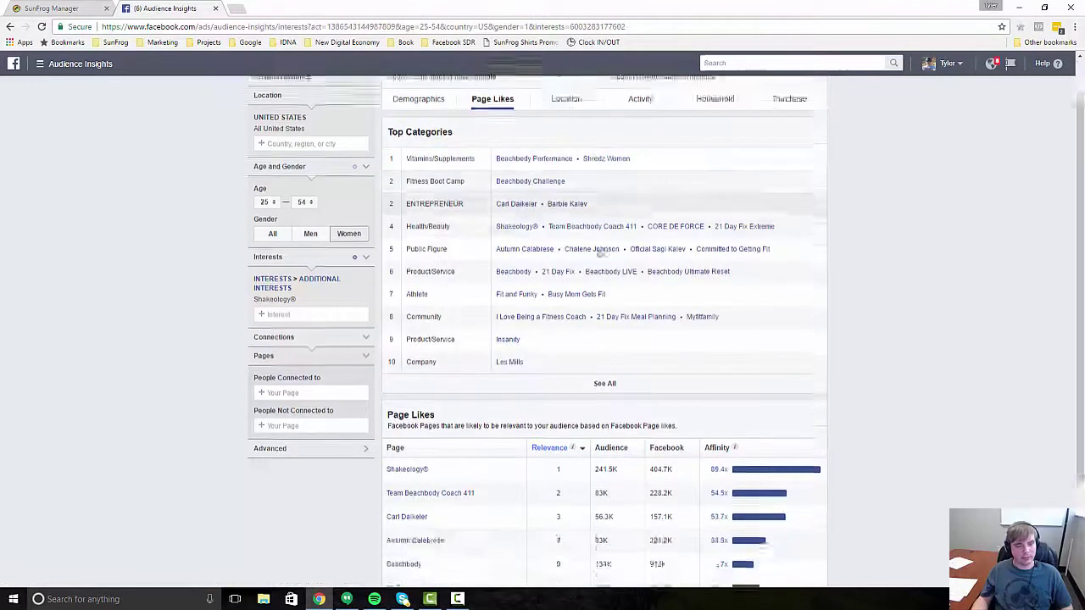
{"action": "scroll", "coordinate": [597, 251], "scroll_direction": "down", "scroll_amount": 2}
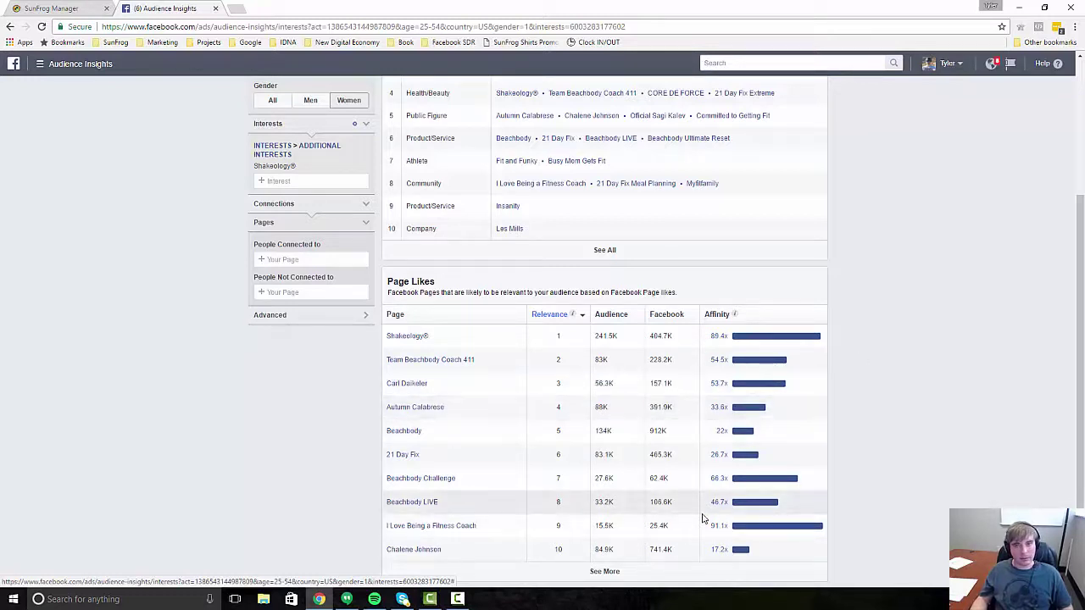
{"action": "scroll", "coordinate": [701, 519], "scroll_direction": "up", "scroll_amount": 2}
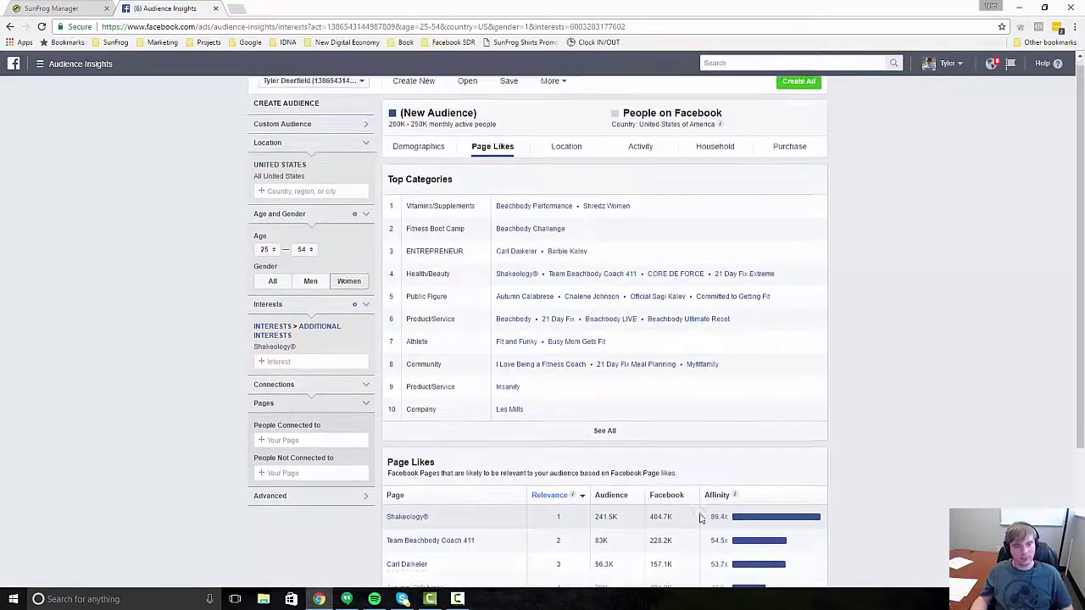
{"action": "scroll", "coordinate": [702, 517], "scroll_direction": "down", "scroll_amount": 2}
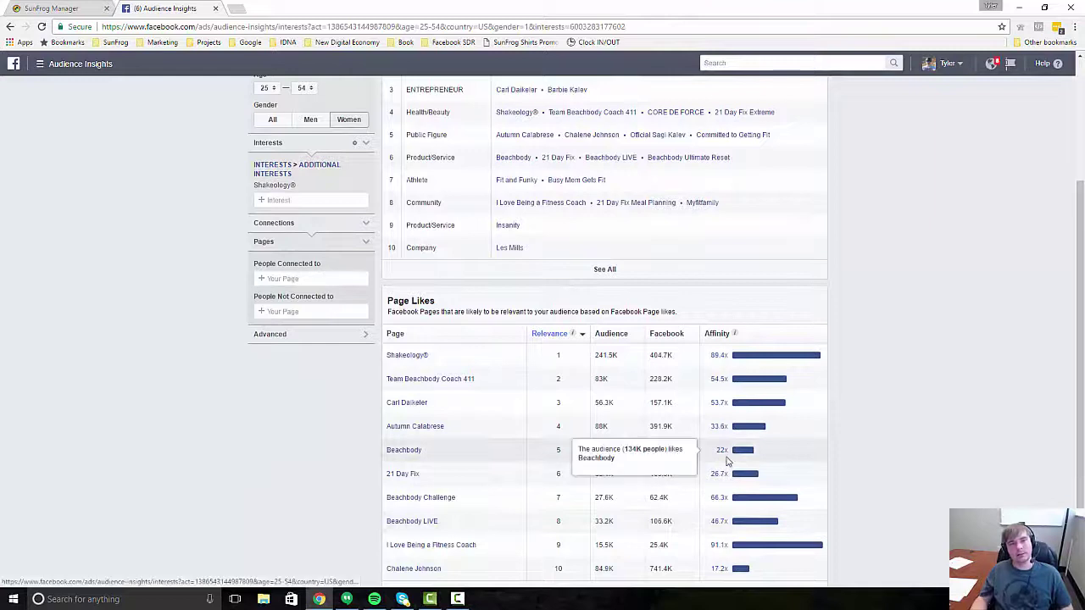
{"action": "scroll", "coordinate": [727, 461], "scroll_direction": "up", "scroll_amount": 2}
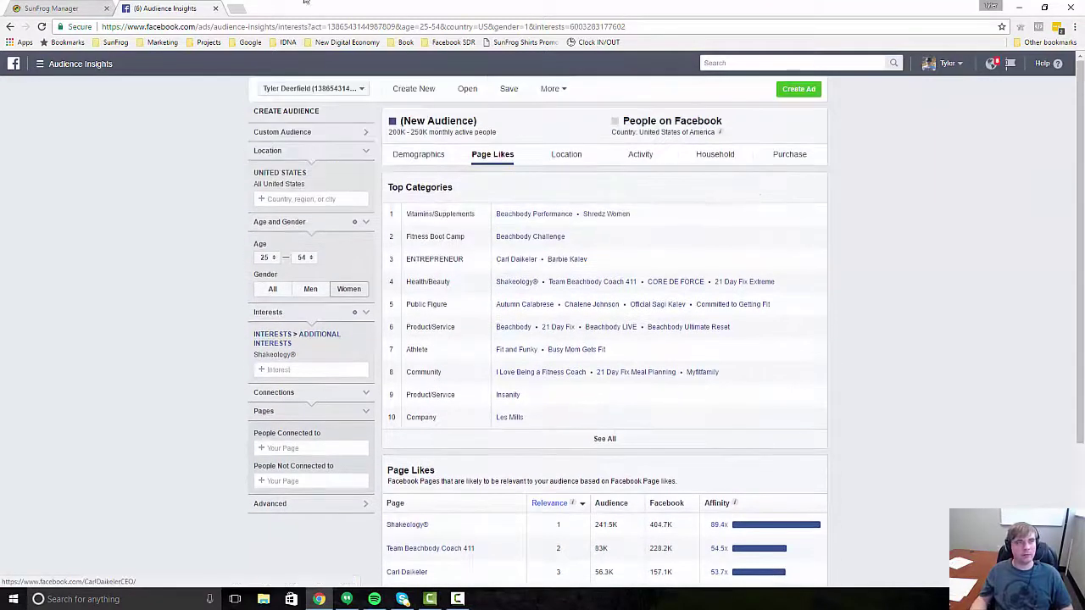
Step: Switch to the SunFrog Manager page
{"action": "left_click", "coordinate": [68, 9]}
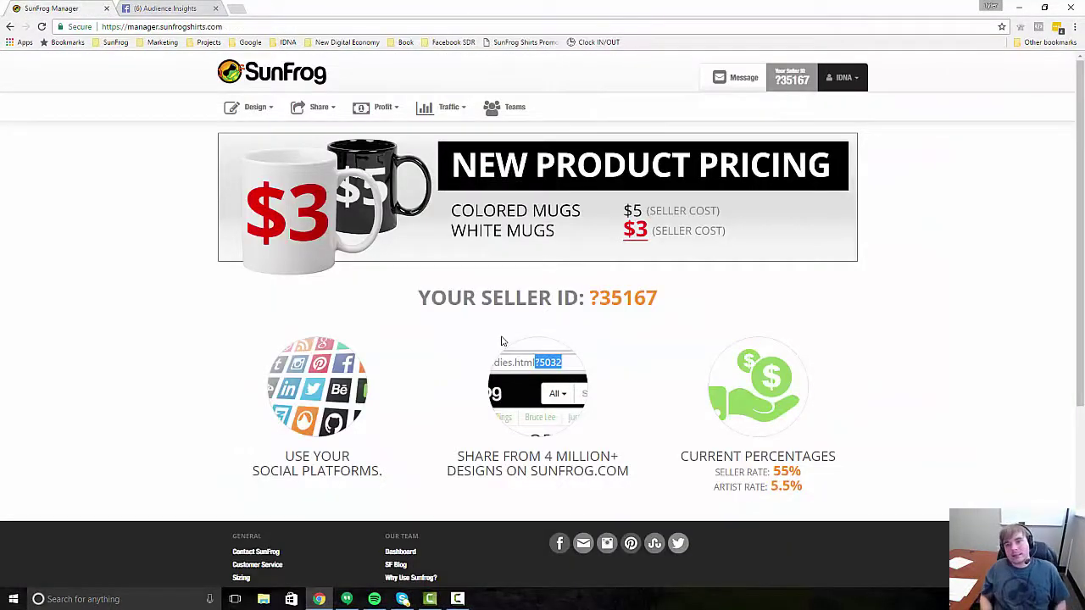